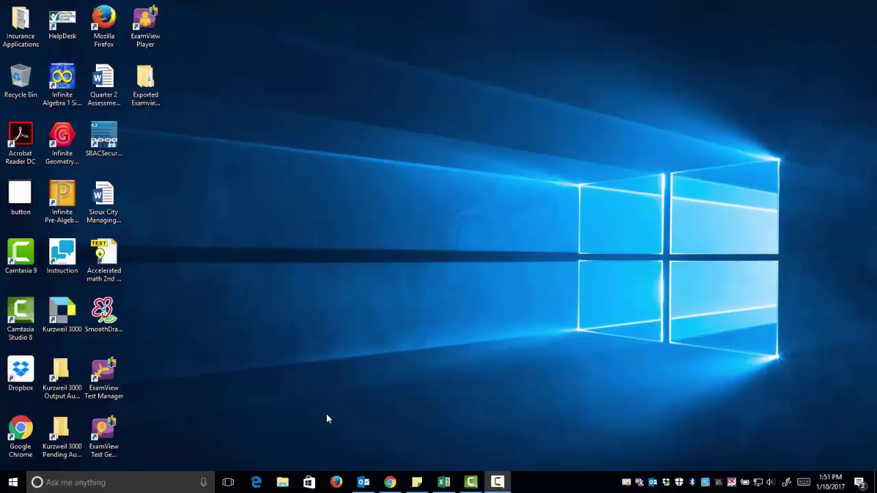
# Open File Explorer and go to the SCOneDrive (V:) drive in the navigation pane
pyautogui.click(282, 484)
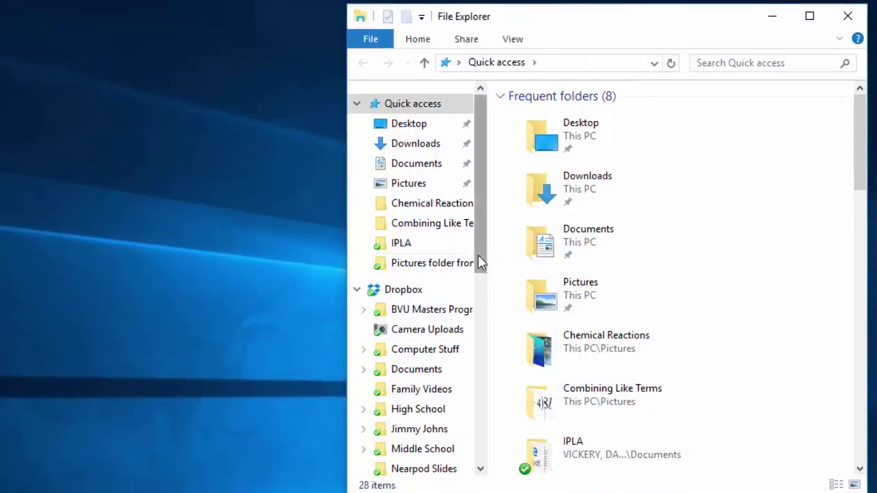
pyautogui.moveTo(479, 262); pyautogui.dragTo(498, 485)
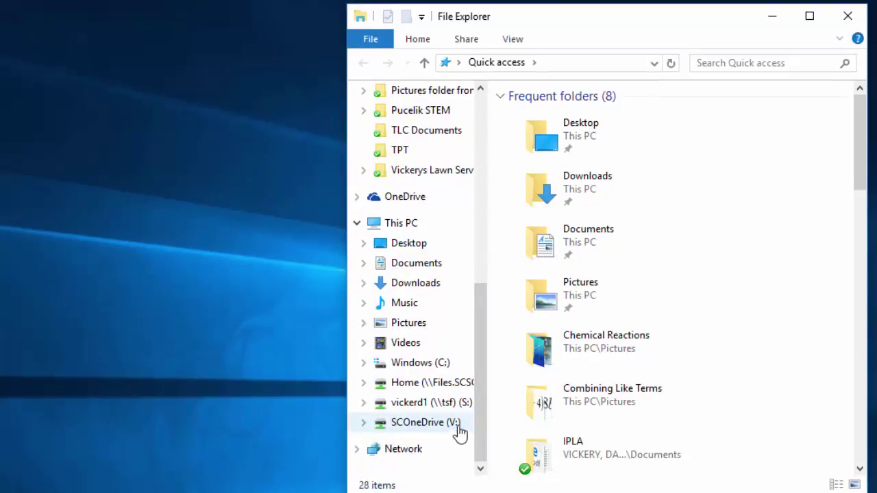
pyautogui.click(421, 432)
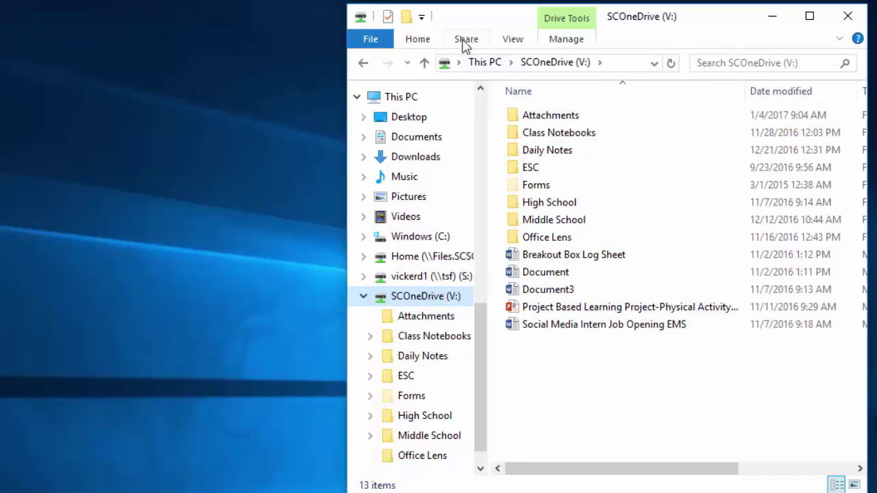
# Create a new folder on SCOneDrive (V:) named 'Files From Old Computer'
pyautogui.click(407, 21)
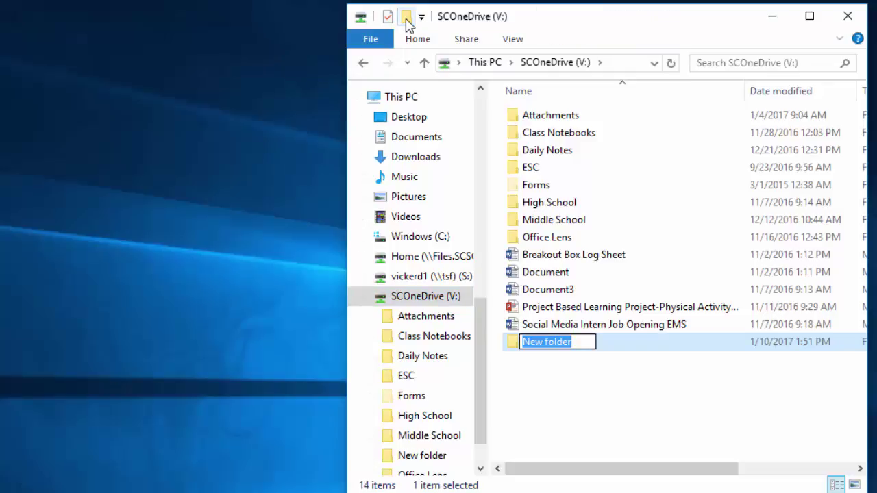
pyautogui.write('Old Fi')
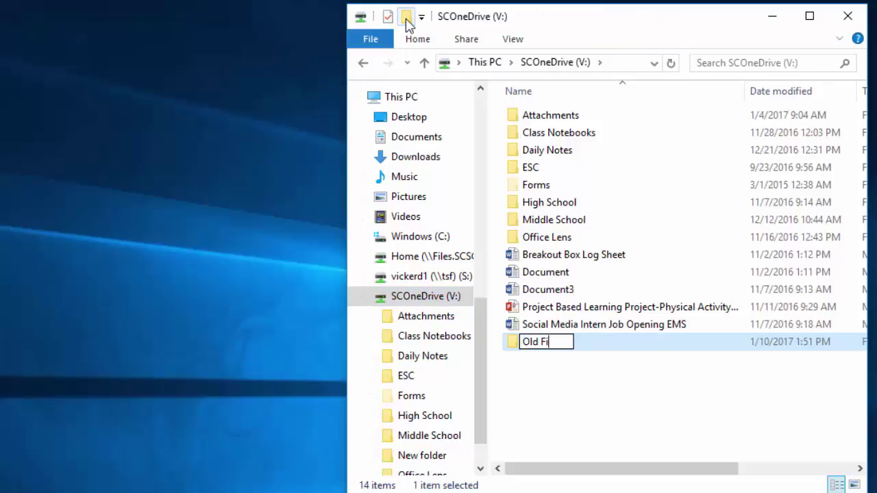
pyautogui.write('les fr')
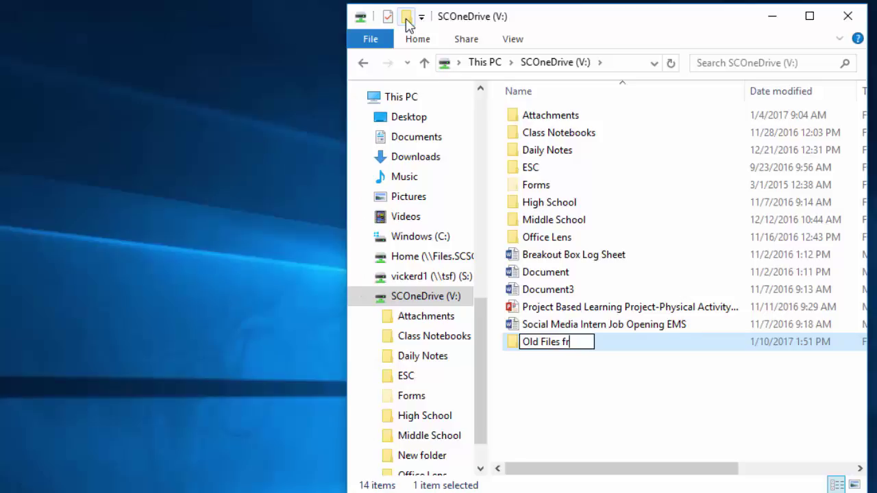
pyautogui.press('BackSpace')
pyautogui.press('BackSpace')
pyautogui.press('BackSpace')
pyautogui.press('BackSpace')
pyautogui.press('BackSpace')
pyautogui.press('BackSpace')
pyautogui.press('BackSpace')
pyautogui.press('BackSpace')
pyautogui.press('BackSpace')
pyautogui.press('BackSpace')
pyautogui.press('BackSpace')
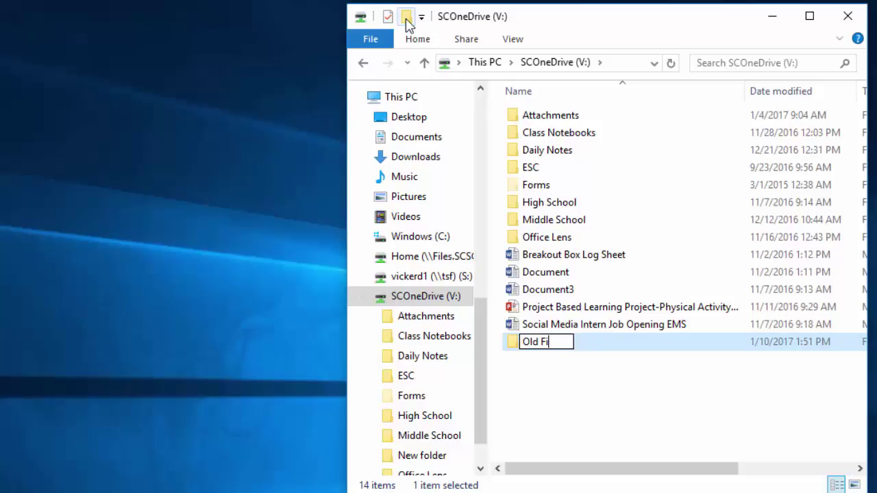
pyautogui.press('BackSpace')
pyautogui.write('Files ')
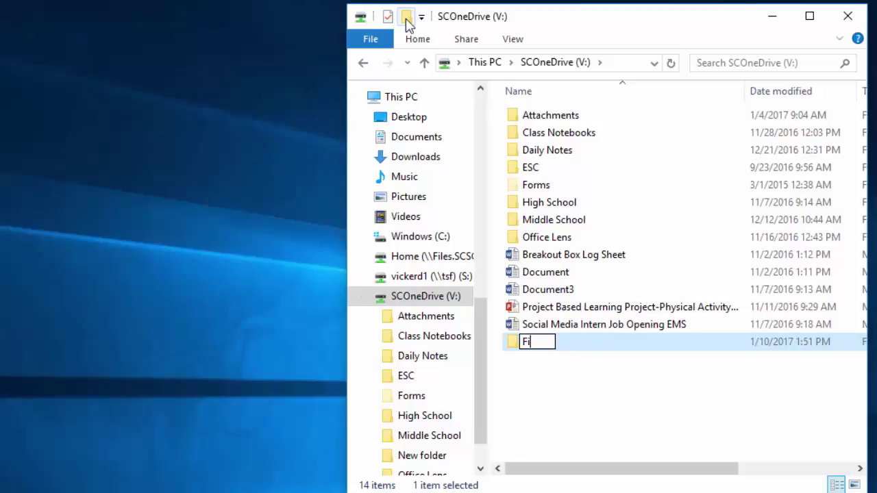
pyautogui.write('From PC')
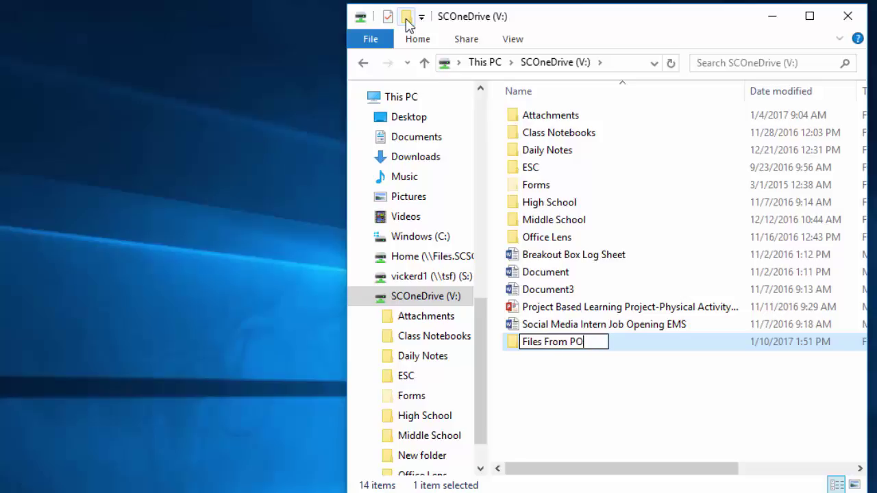
pyautogui.press('BackSpace')
pyautogui.press('BackSpace')
pyautogui.write('Old Computer')
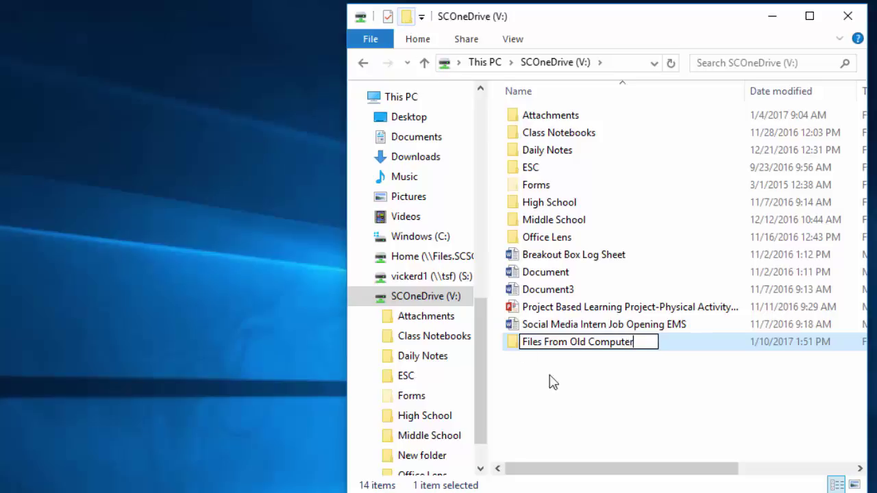
pyautogui.click(570, 399)
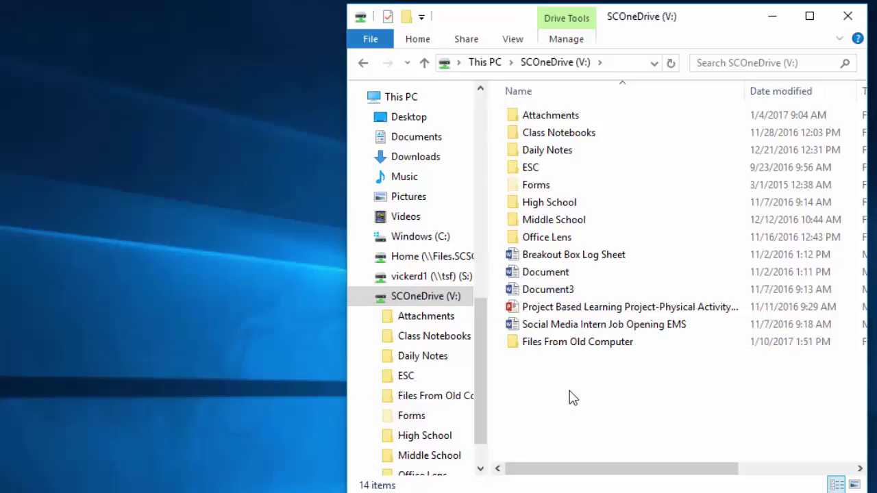
# Open the new, empty Files From Old Computer folder
pyautogui.doubleClick(559, 346)
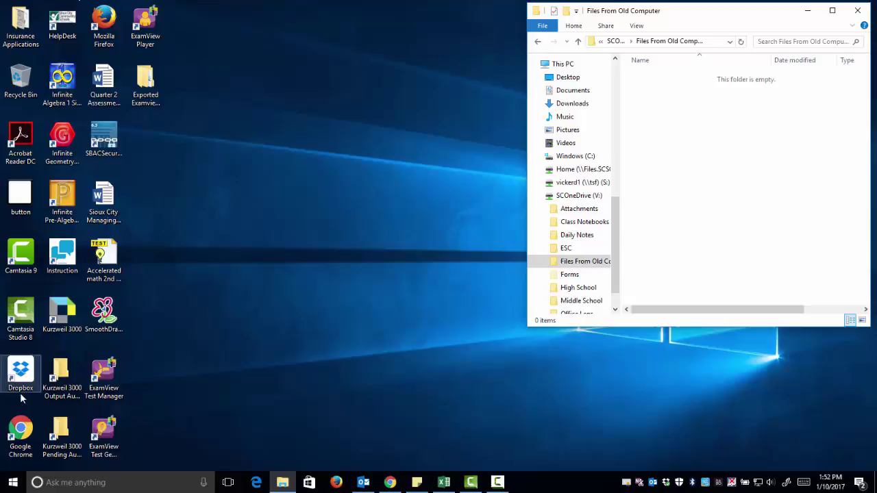
# Copy Quarter 2 Assessment, Sioux City Managing and the Exported Examview files folder from the desktop into it
pyautogui.click(103, 79)
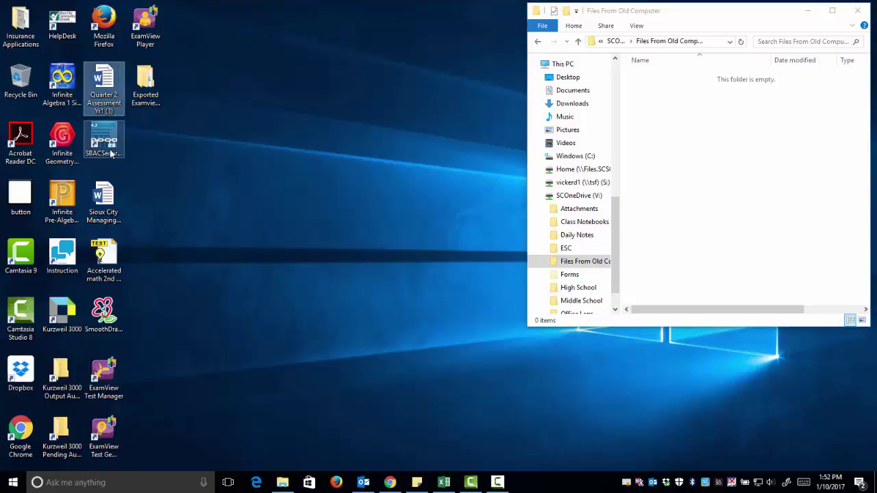
pyautogui.click(106, 197)
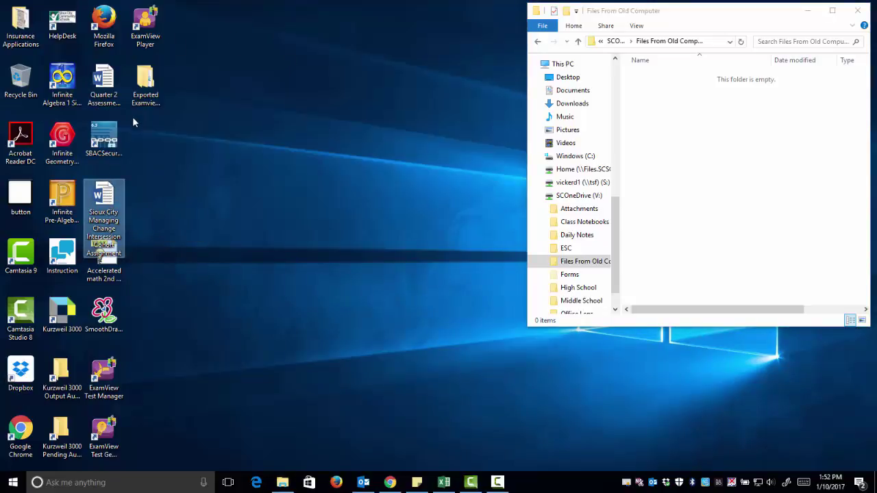
pyautogui.click(112, 88)
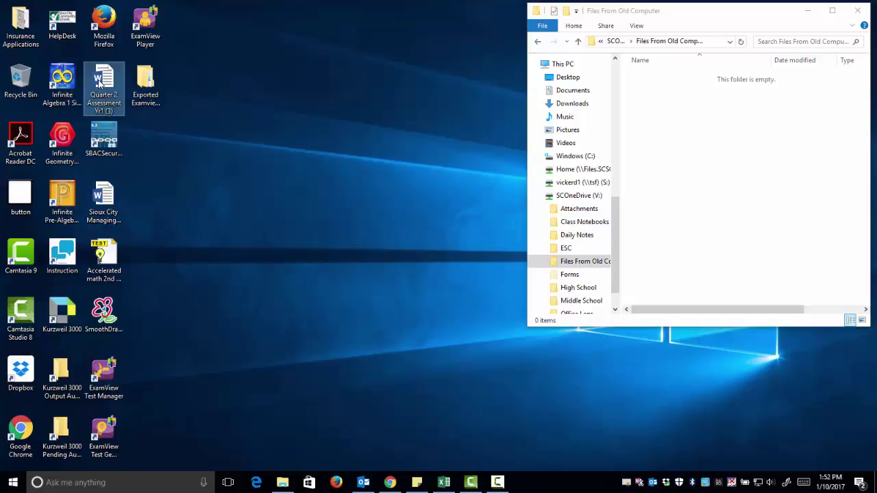
pyautogui.moveTo(100, 82); pyautogui.dragTo(710, 144)
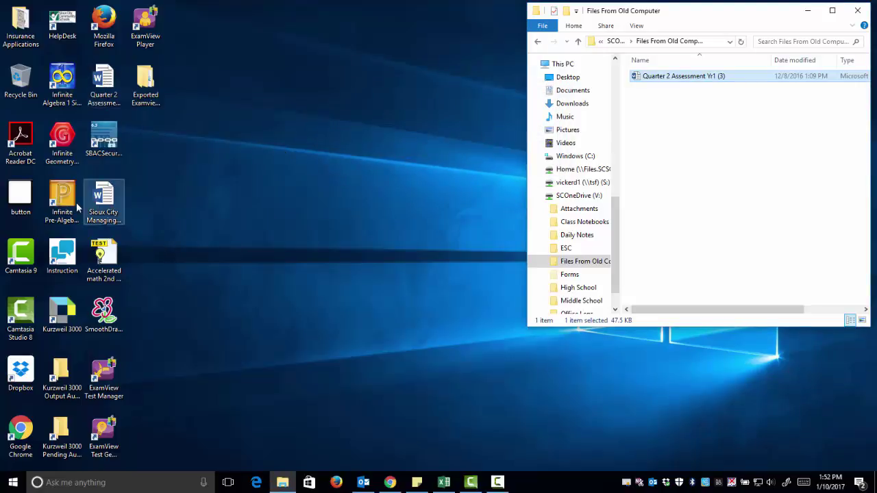
pyautogui.click(105, 207)
pyautogui.moveTo(104, 207); pyautogui.dragTo(705, 160)
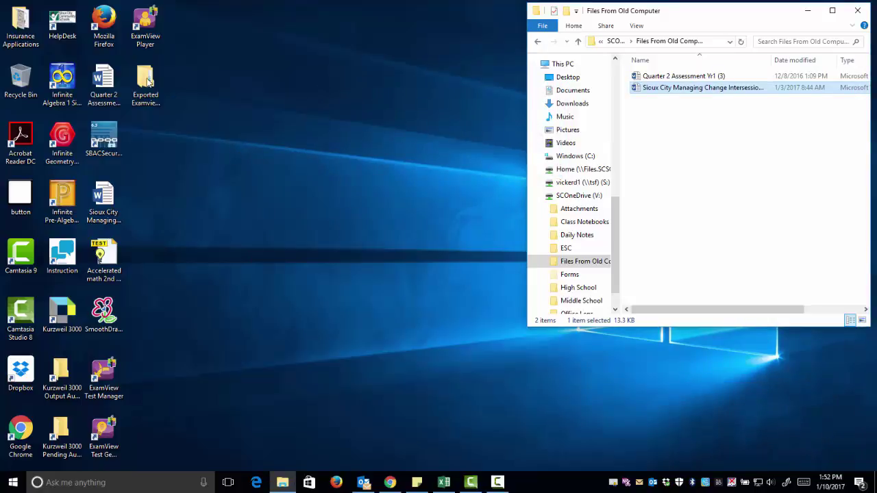
pyautogui.moveTo(145, 84); pyautogui.dragTo(682, 153)
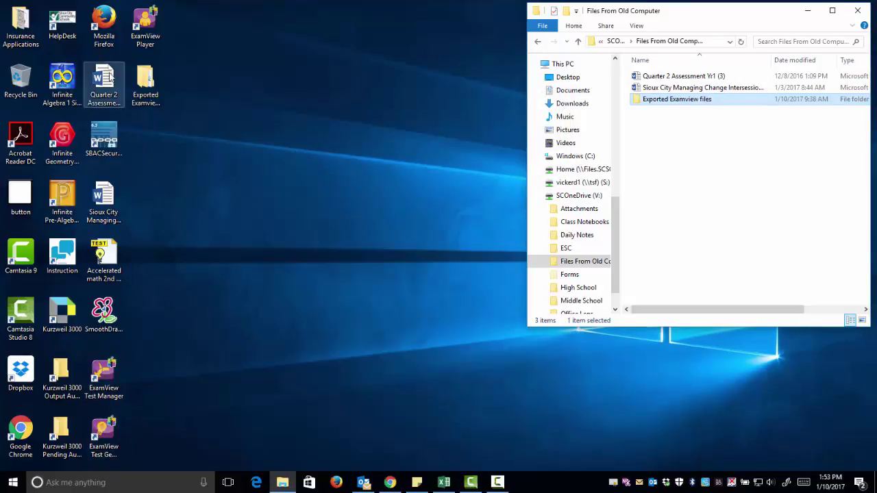
# Browse Documents and Downloads, then return to SCOneDrive (V:) and reopen Files From Old Computer
pyautogui.moveTo(284, 485)
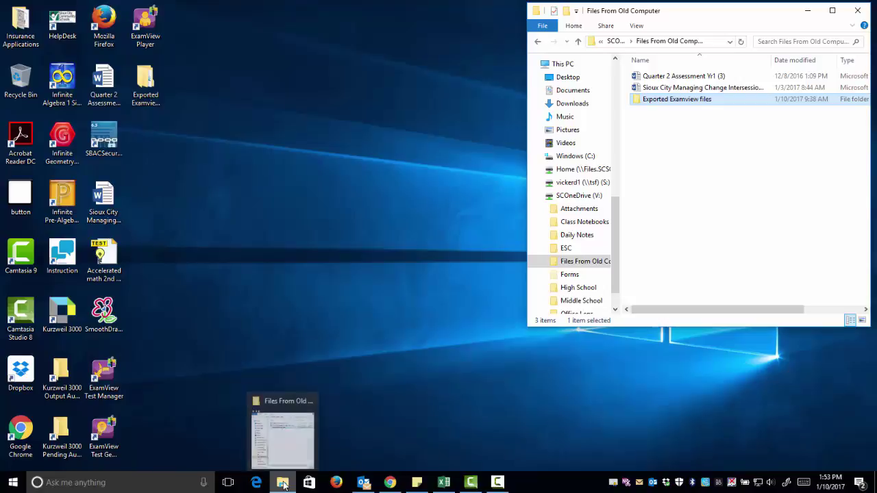
pyautogui.moveTo(619, 255); pyautogui.dragTo(624, 114)
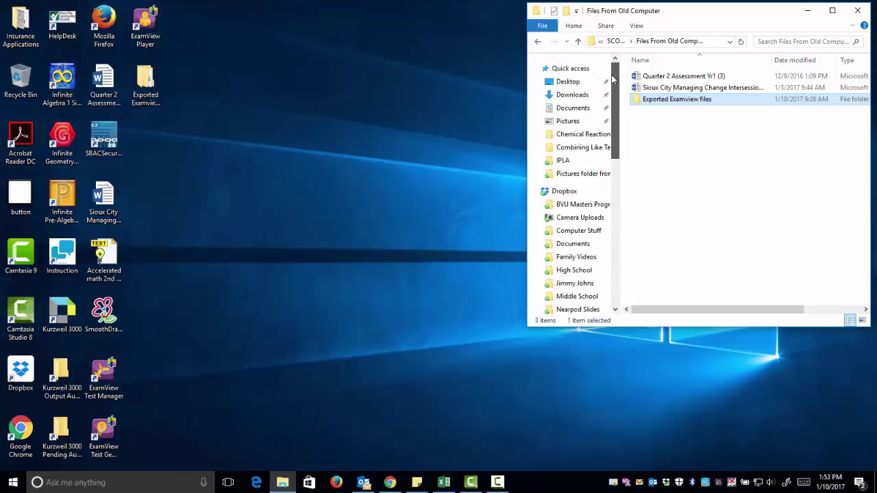
pyautogui.click(568, 109)
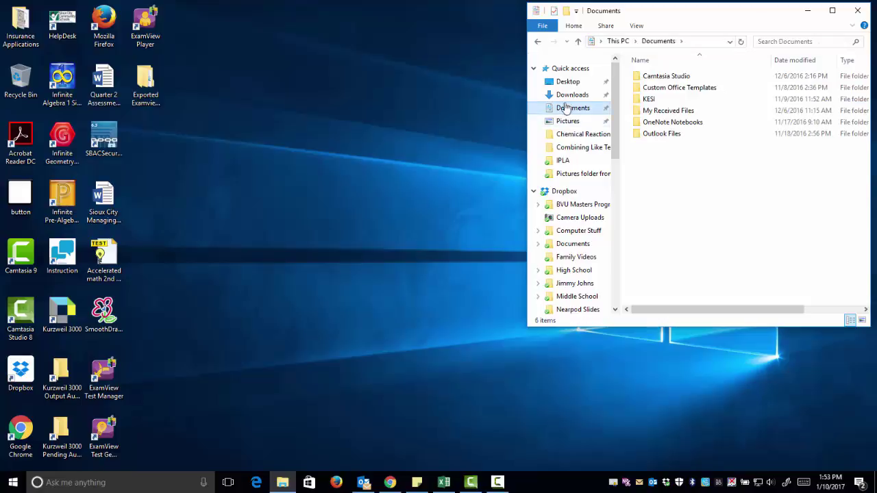
pyautogui.click(565, 96)
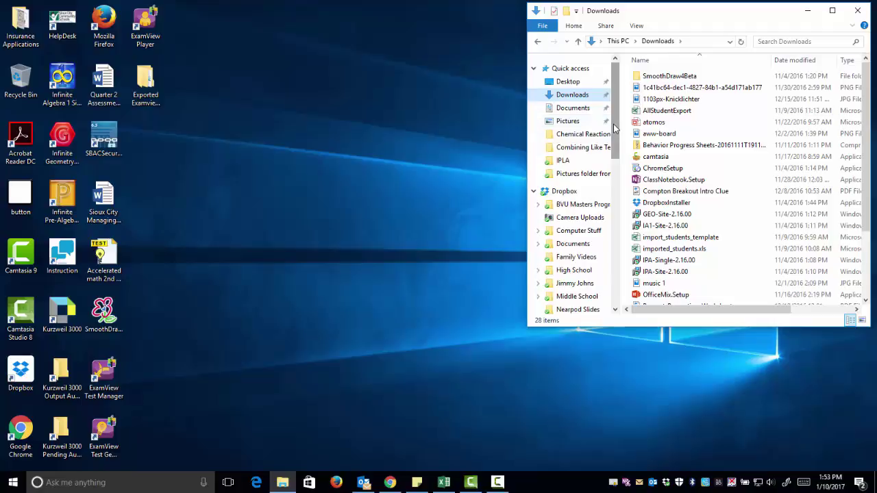
pyautogui.moveTo(614, 125); pyautogui.dragTo(627, 280)
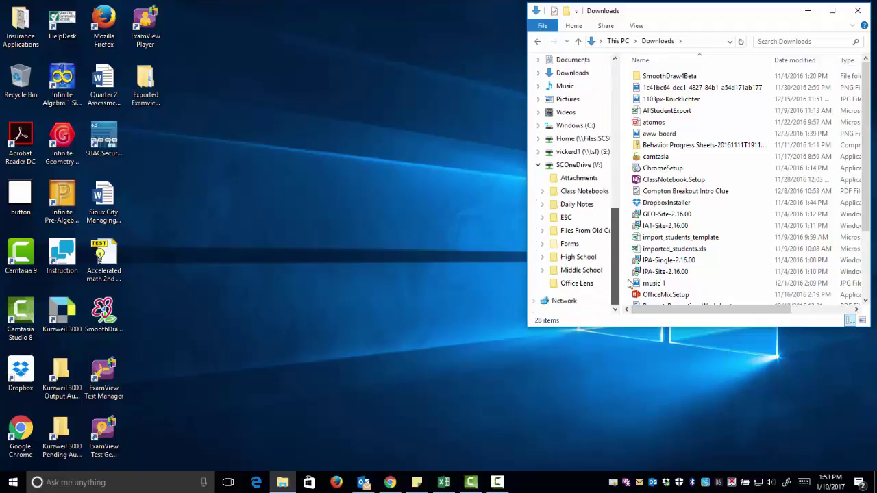
pyautogui.click(566, 170)
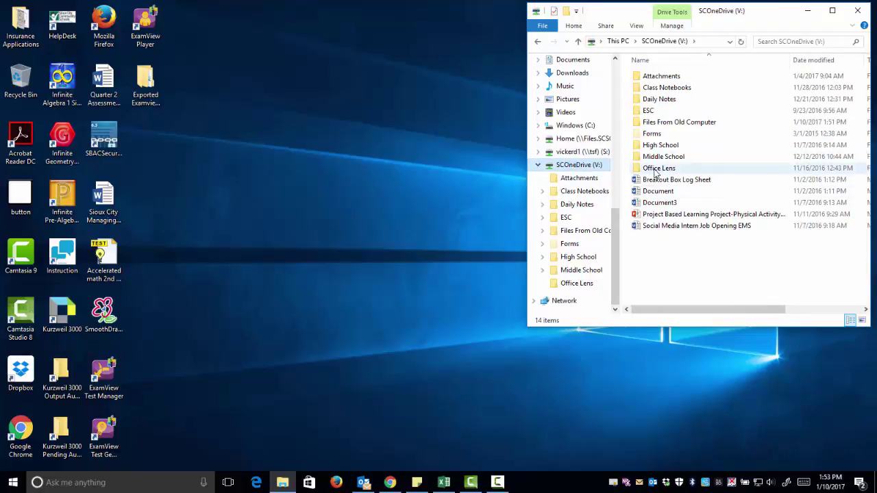
pyautogui.click(679, 124)
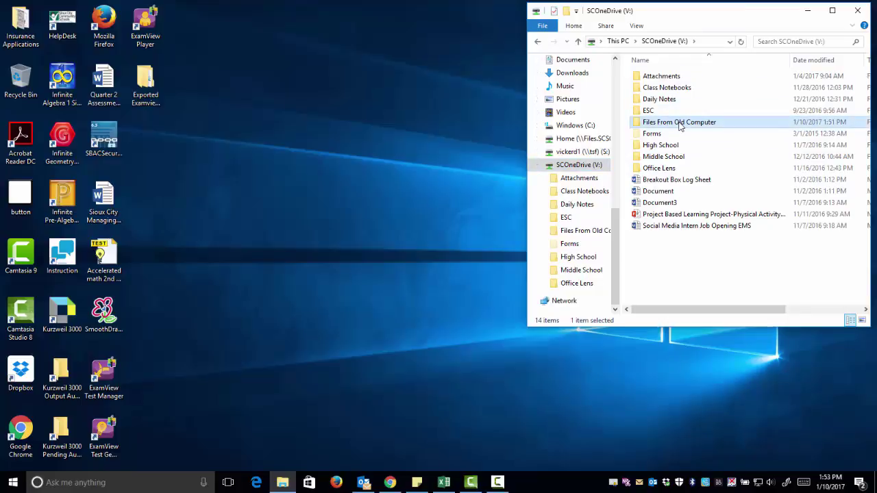
pyautogui.doubleClick(680, 123)
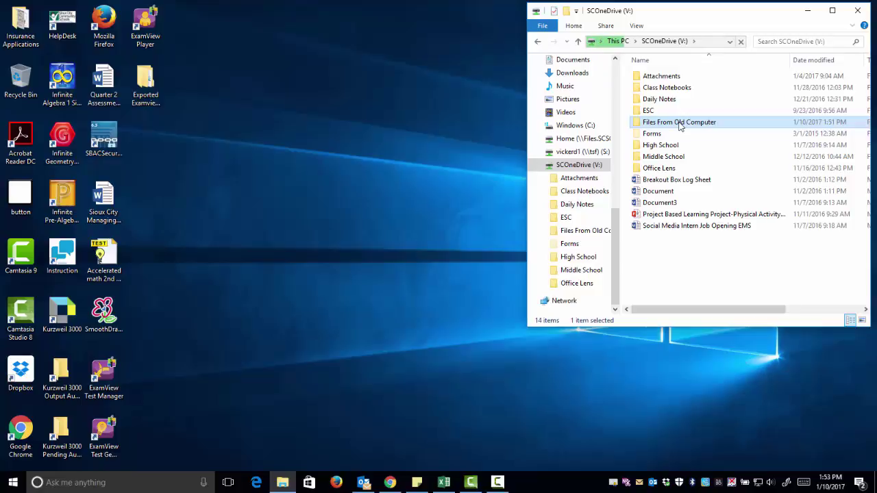
# Open Pictures from Quick access in a new window and place it on the left
pyautogui.scroll(5, 596, 126)
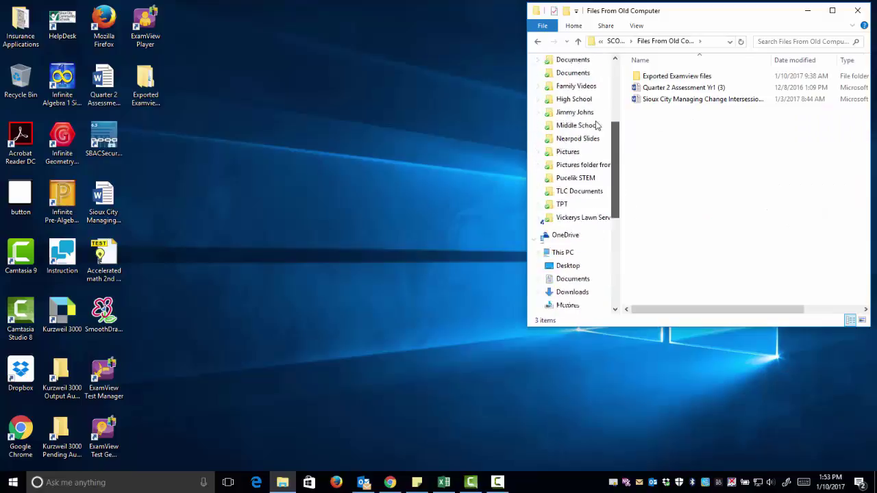
pyautogui.scroll(3, 596, 126)
pyautogui.rightClick(567, 122)
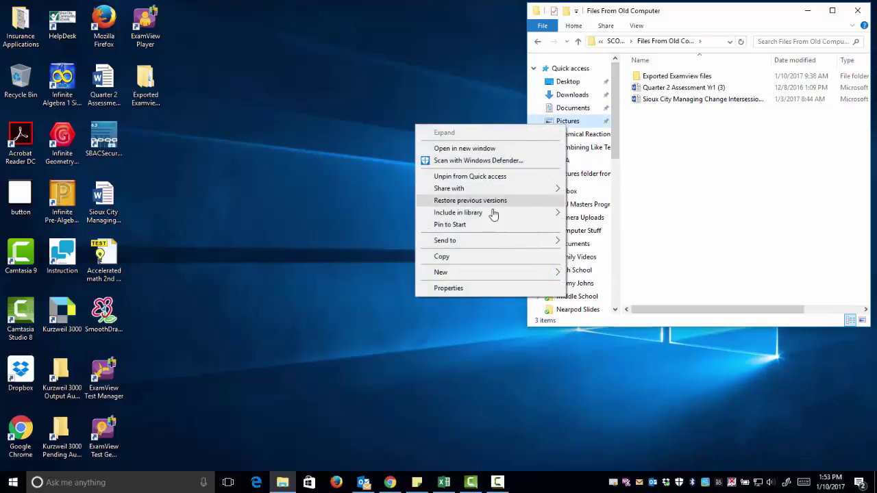
pyautogui.click(481, 149)
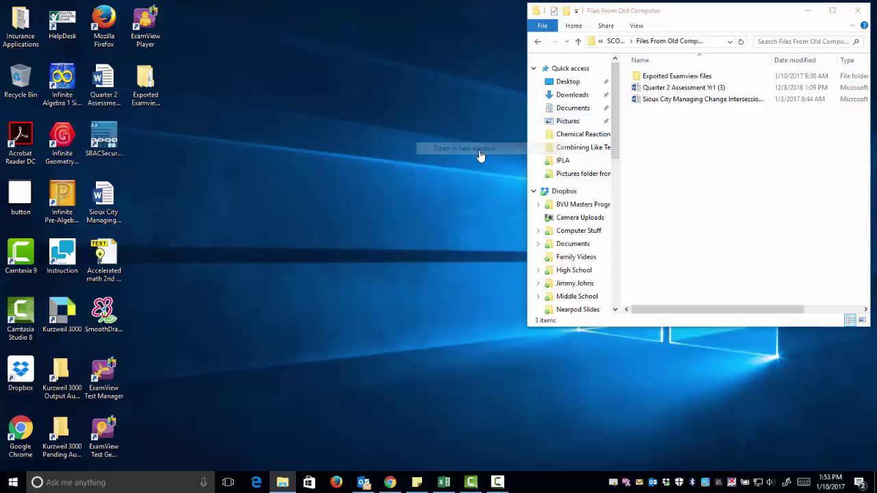
pyautogui.moveTo(704, 32); pyautogui.dragTo(183, 15)
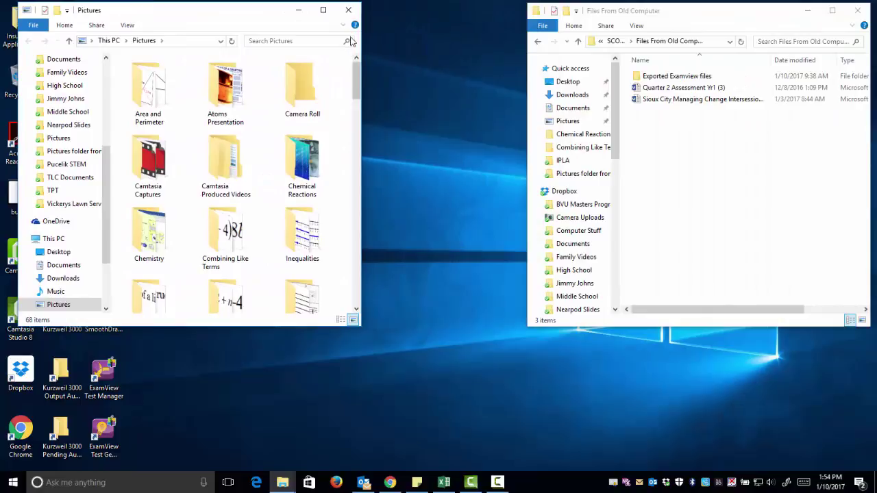
# Copy the Area and Perimeter folder from Pictures into Files From Old Computer
pyautogui.click(149, 92)
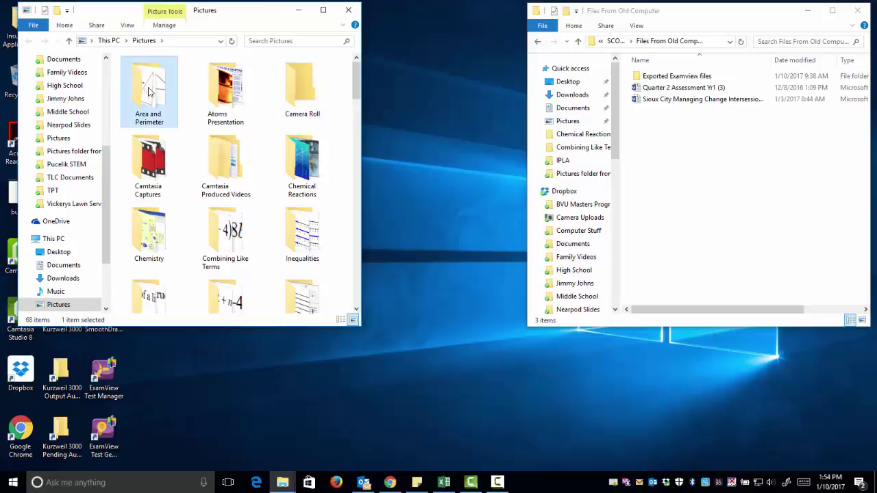
pyautogui.moveTo(143, 88); pyautogui.dragTo(675, 222)
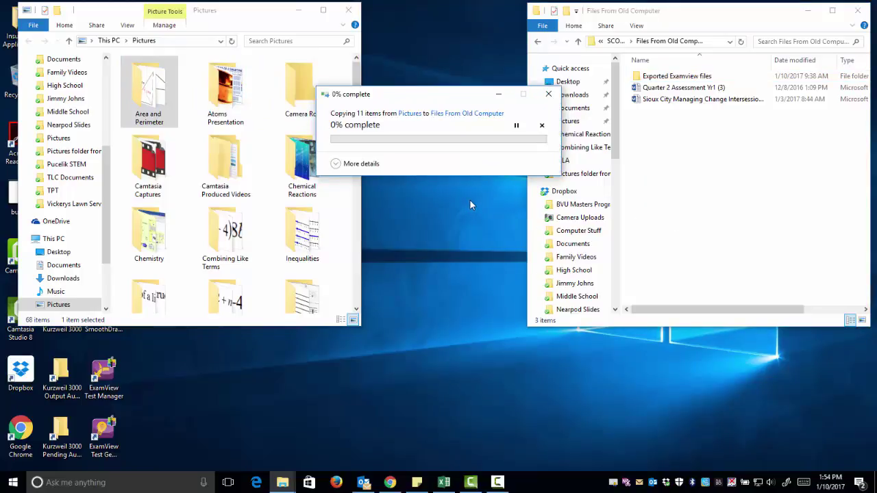